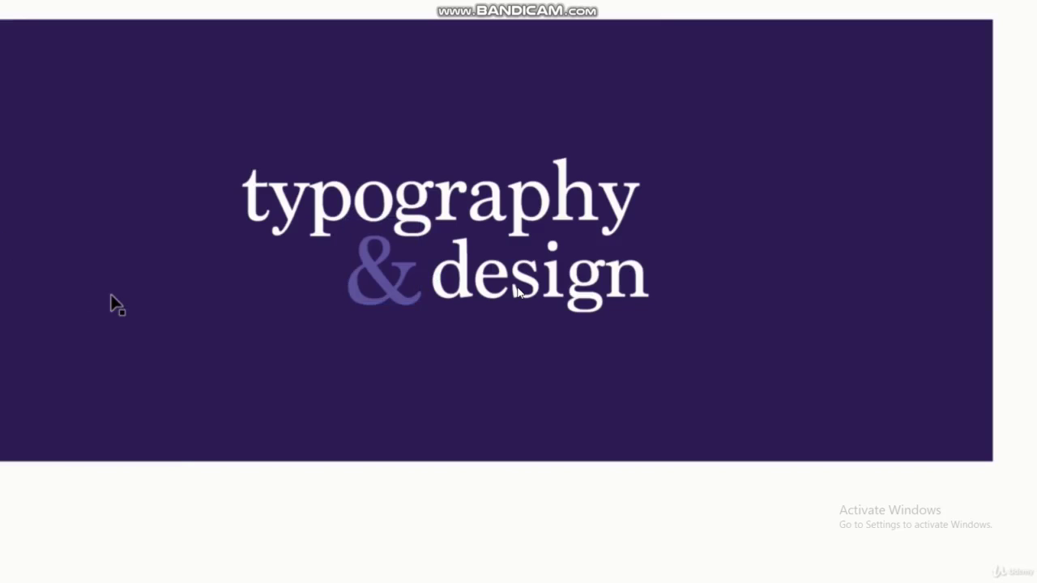
Recolor the ampersand a muted lavender purple, distinct from the white words.
left_click(695, 396)
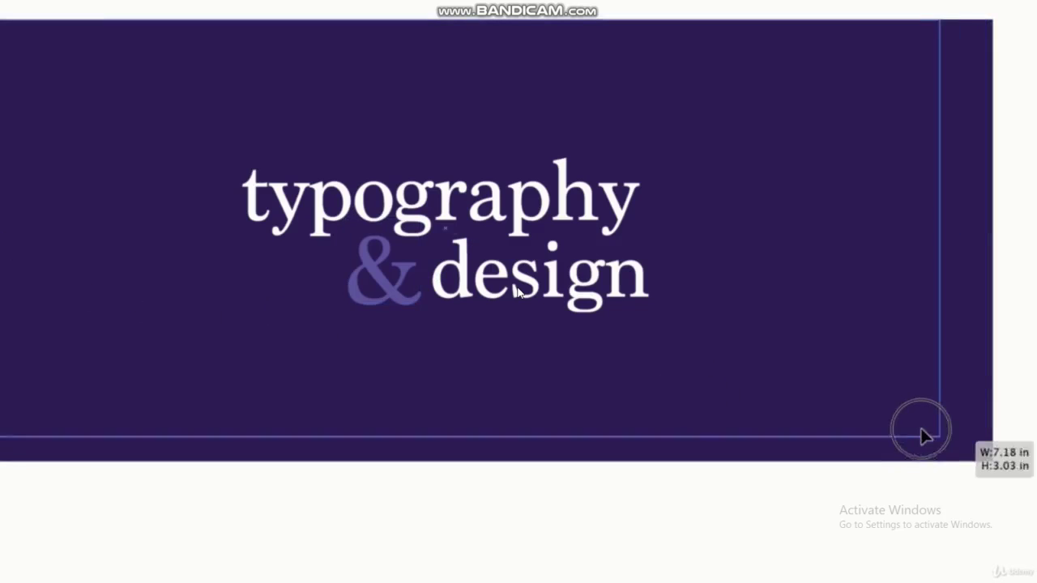